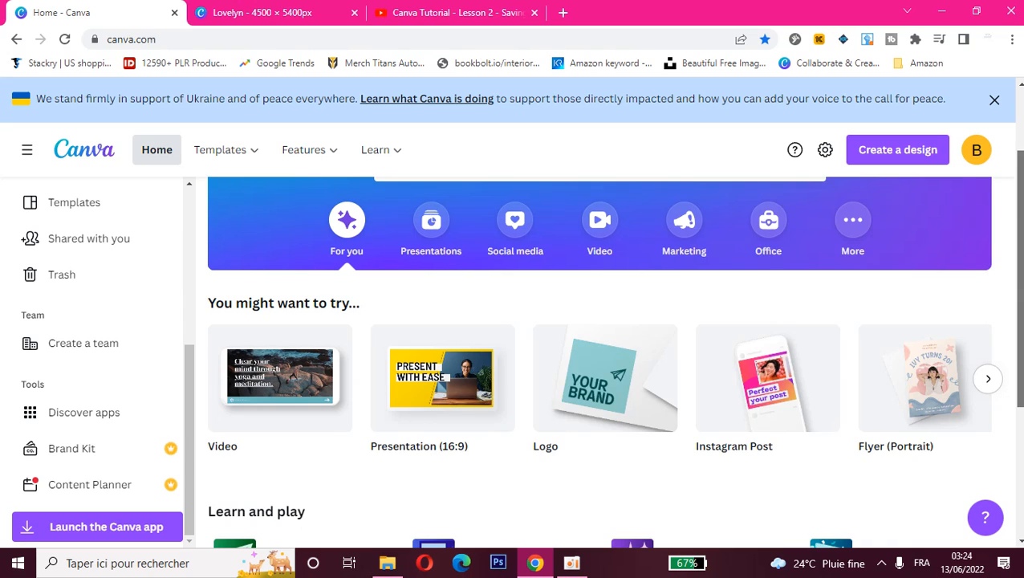
# Open the page listing your own projects from the Canva home page.
pyautogui.scroll(2, 367, 261)
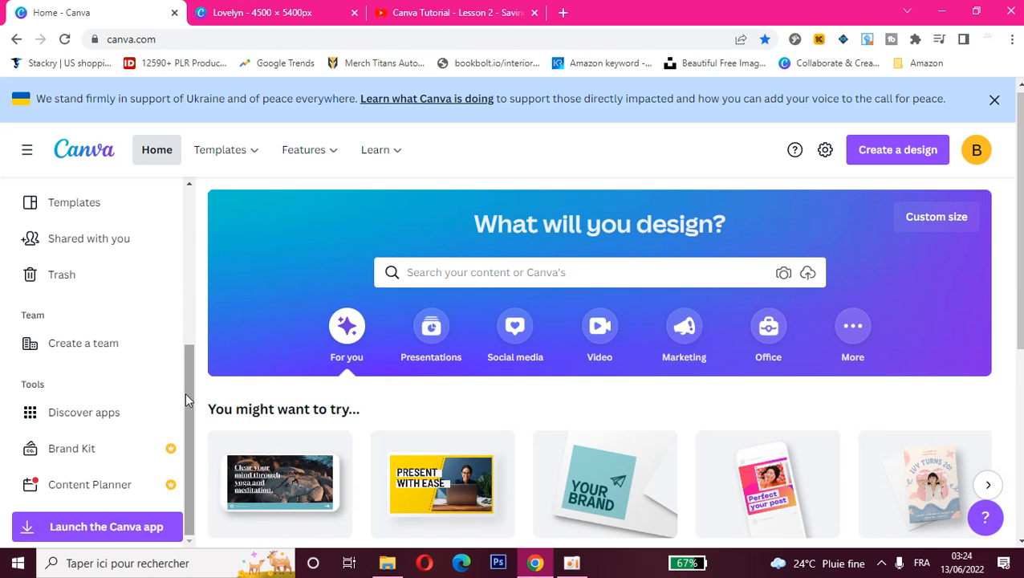
pyautogui.scroll(1, 185, 269)
pyautogui.scroll(2, 101, 243)
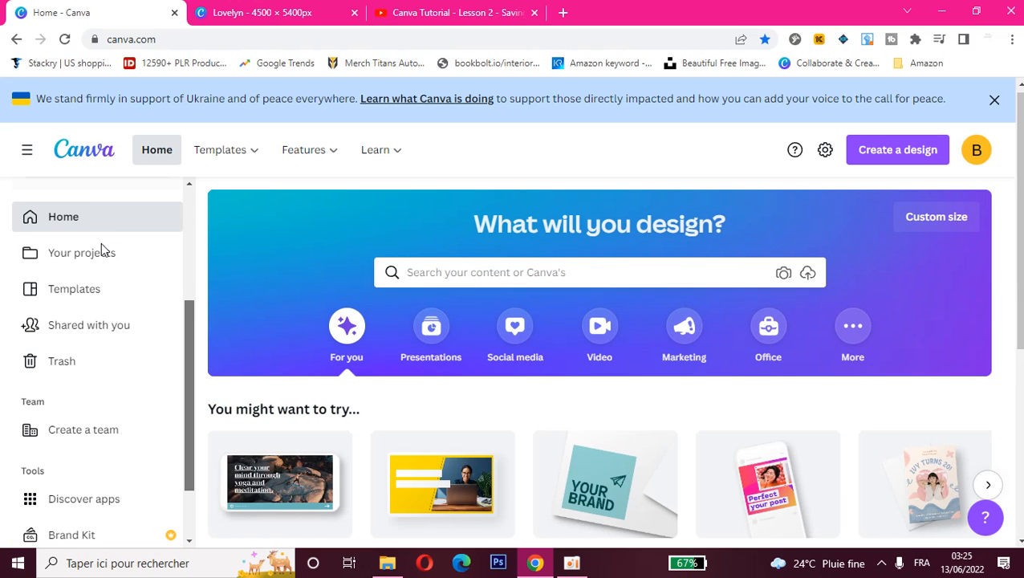
pyautogui.click(95, 262)
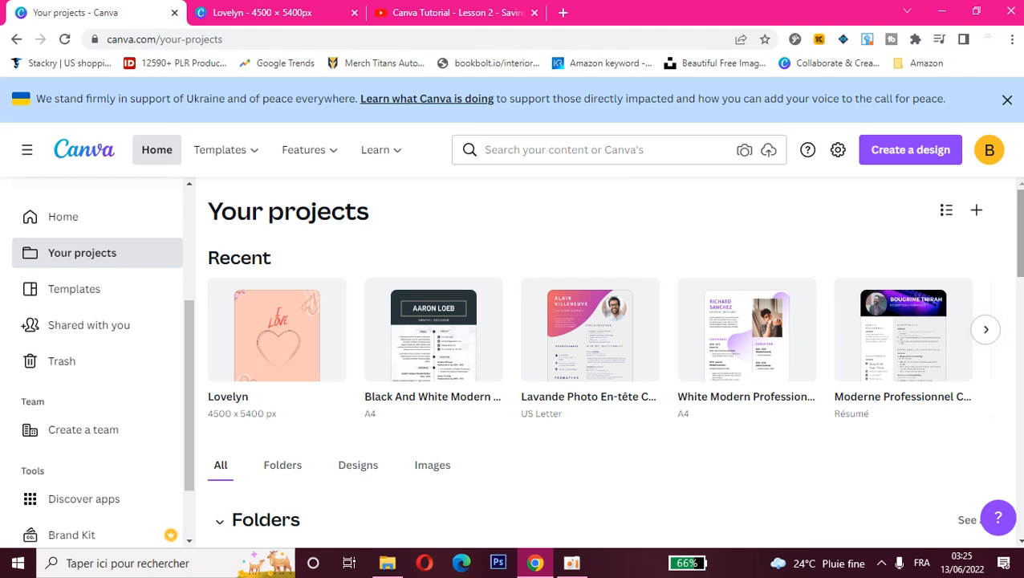
# Look through the projects by folders, designs and images, and return to the view of all items.
pyautogui.moveTo(1020, 265); pyautogui.dragTo(1008, 297)
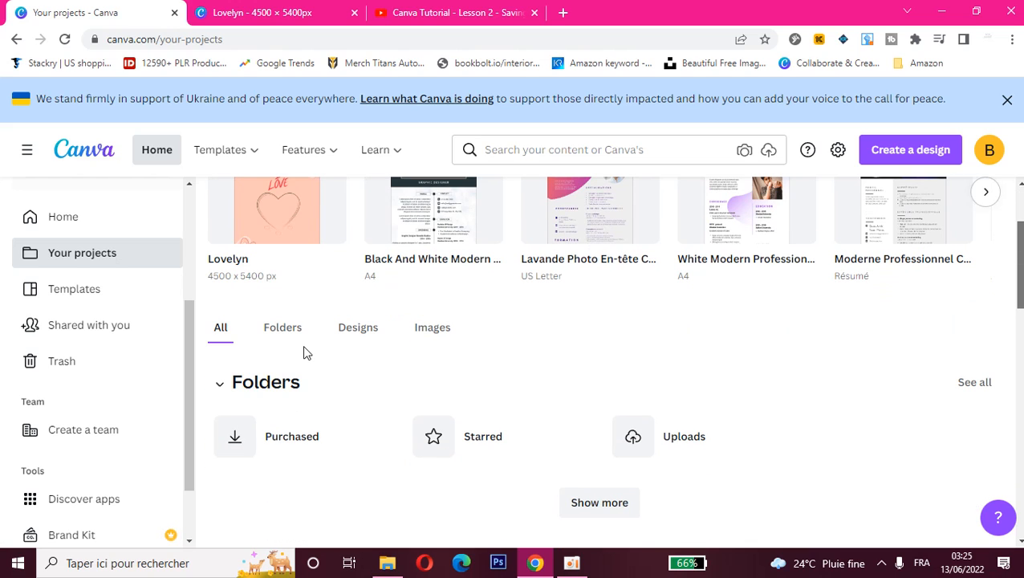
pyautogui.scroll(-1, 291, 339)
pyautogui.click(285, 305)
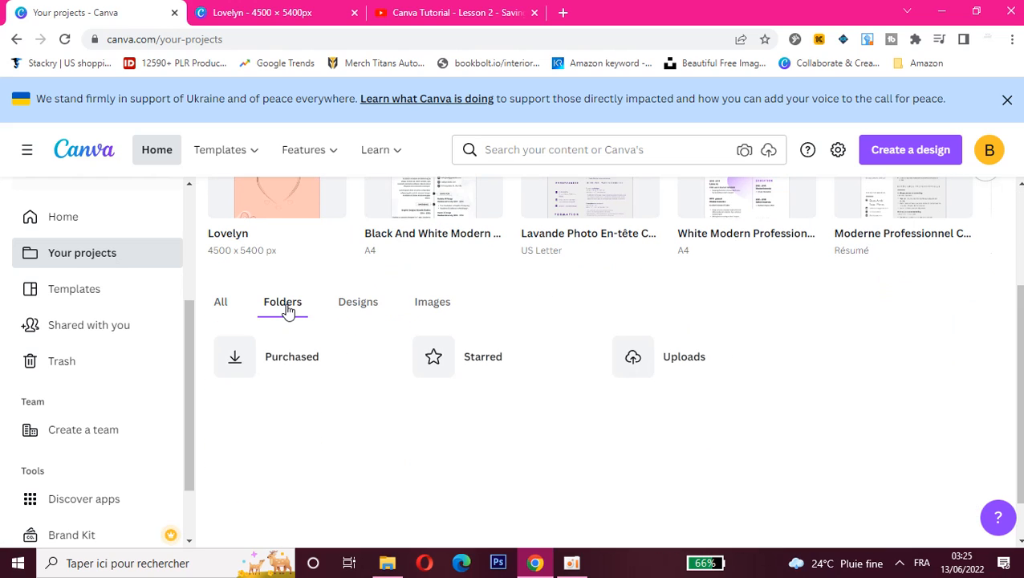
pyautogui.click(354, 310)
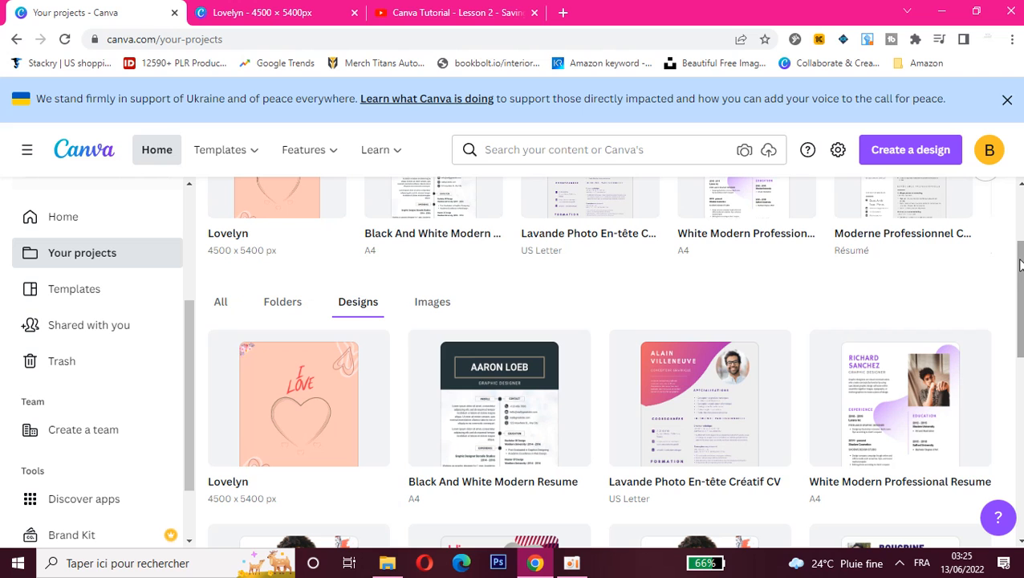
pyautogui.moveTo(1021, 278)
pyautogui.mouseDown()
pyautogui.moveTo(1023, 350)
pyautogui.moveTo(1023, 283)
pyautogui.mouseUp()
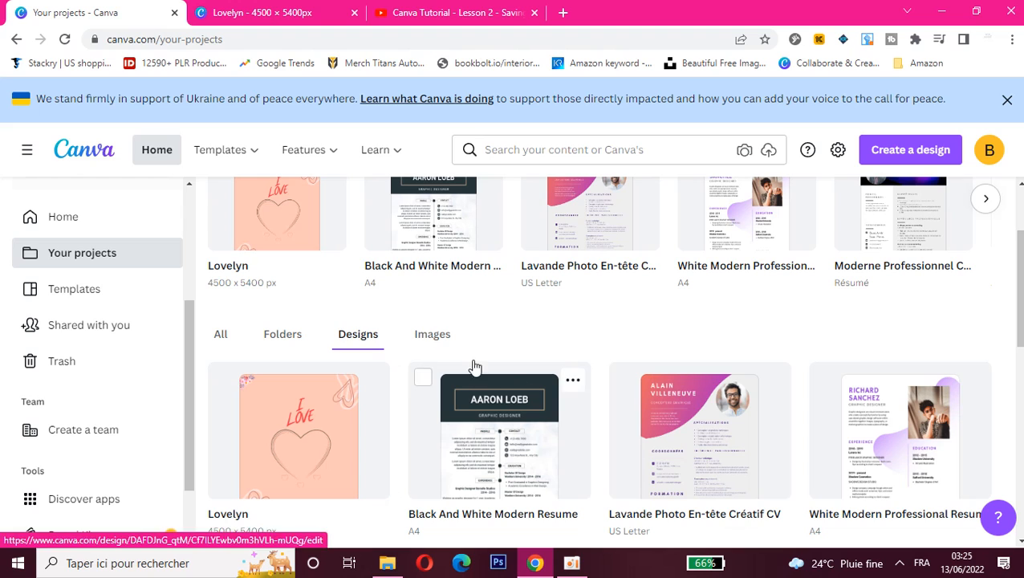
pyautogui.click(447, 347)
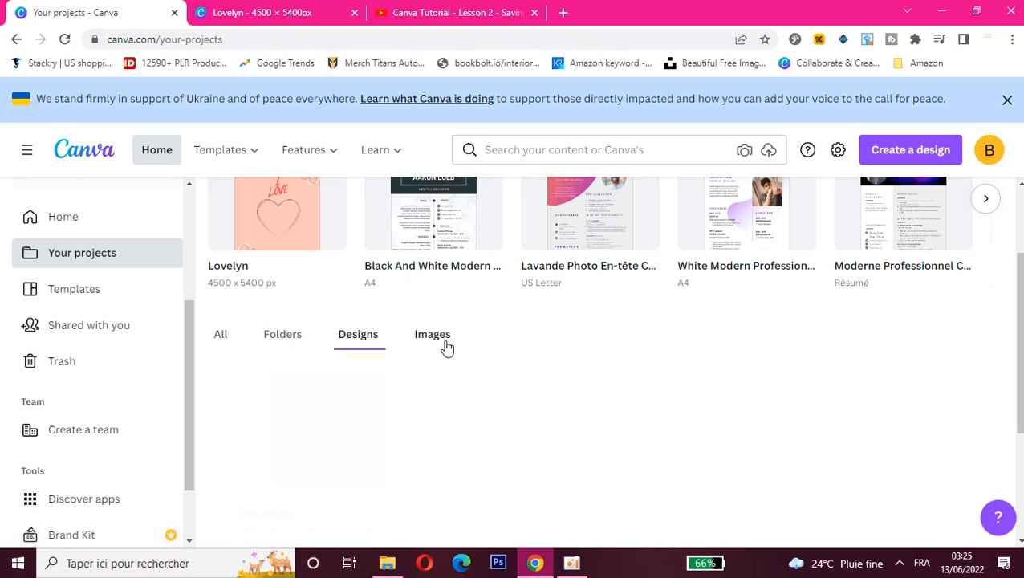
pyautogui.click(219, 339)
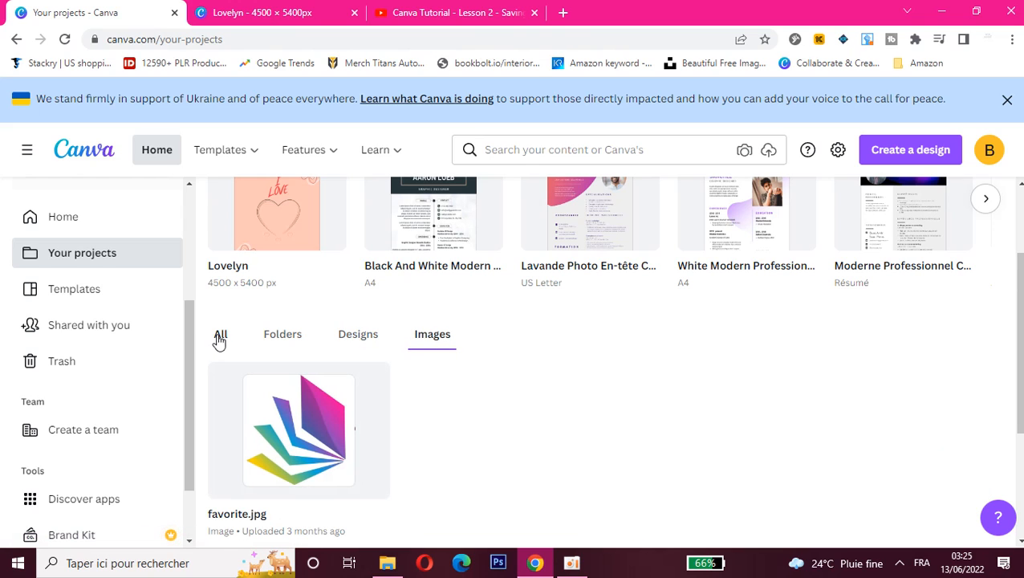
# Rename the recent heart design by appending "i love ..." to its existing title.
pyautogui.click(261, 266)
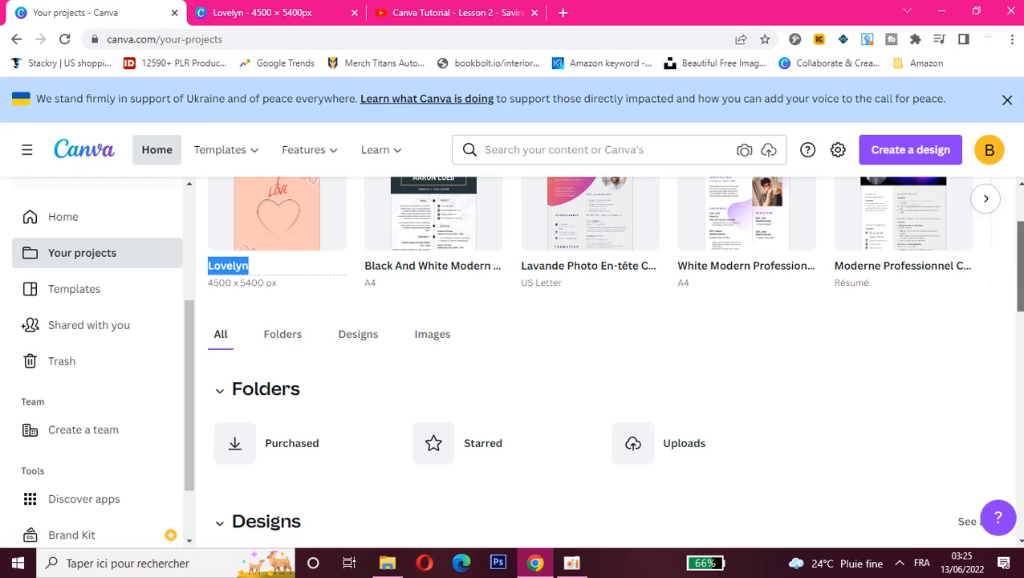
pyautogui.scroll(2, 425, 425)
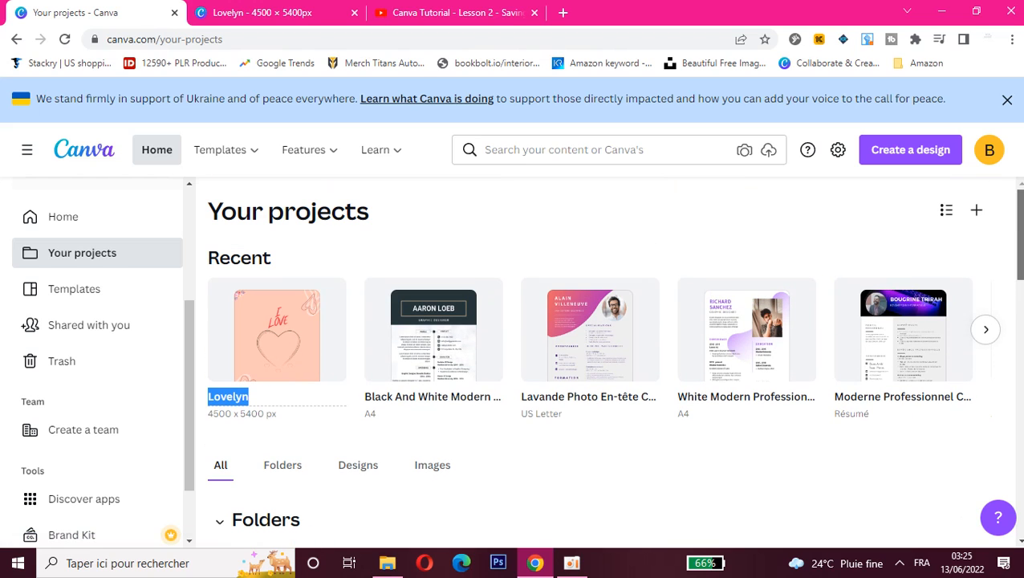
pyautogui.click(271, 397)
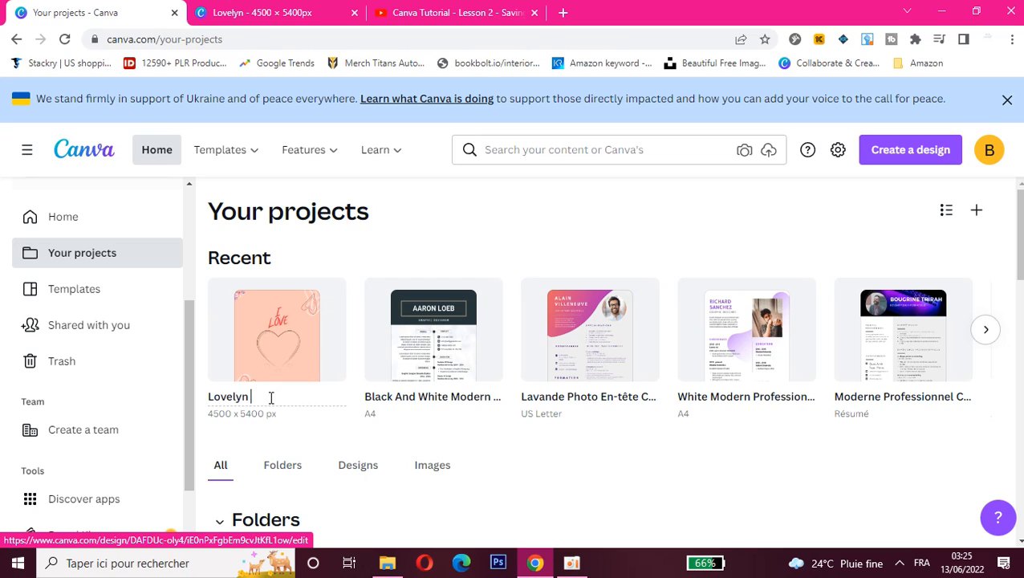
pyautogui.write('i love ...')
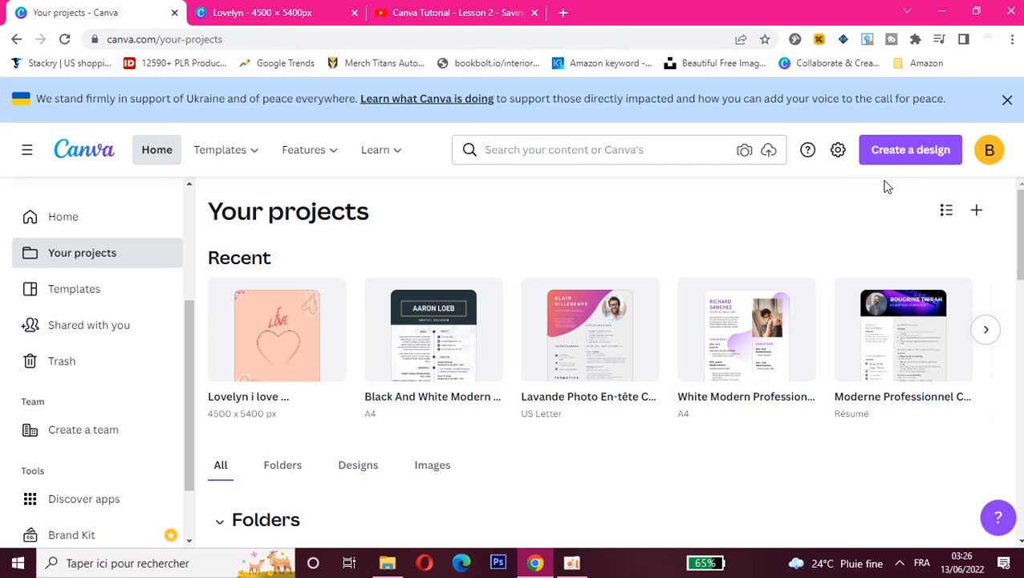
# Create a new blank design of the Facebook Post type.
pyautogui.click(893, 157)
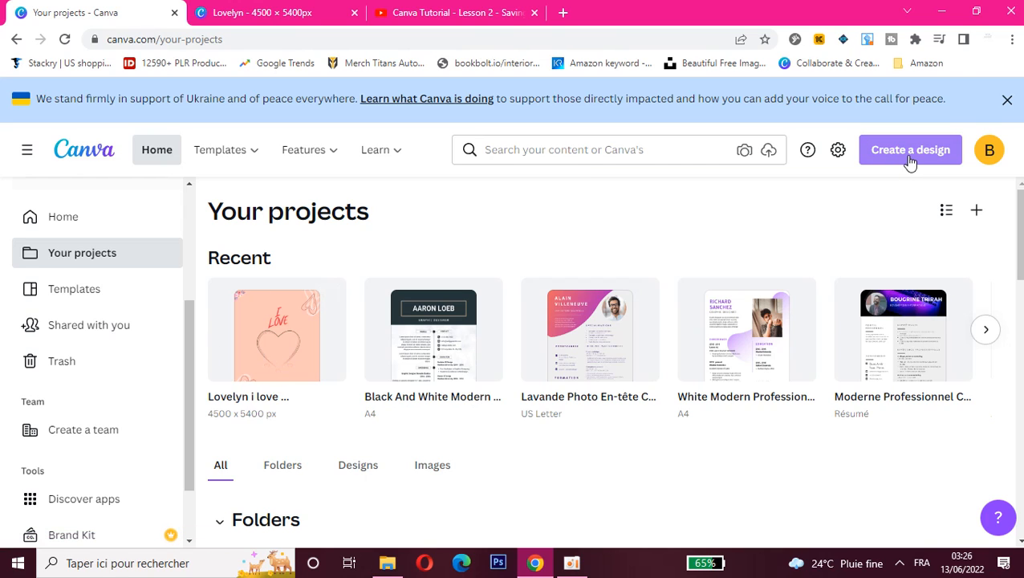
pyautogui.click(910, 161)
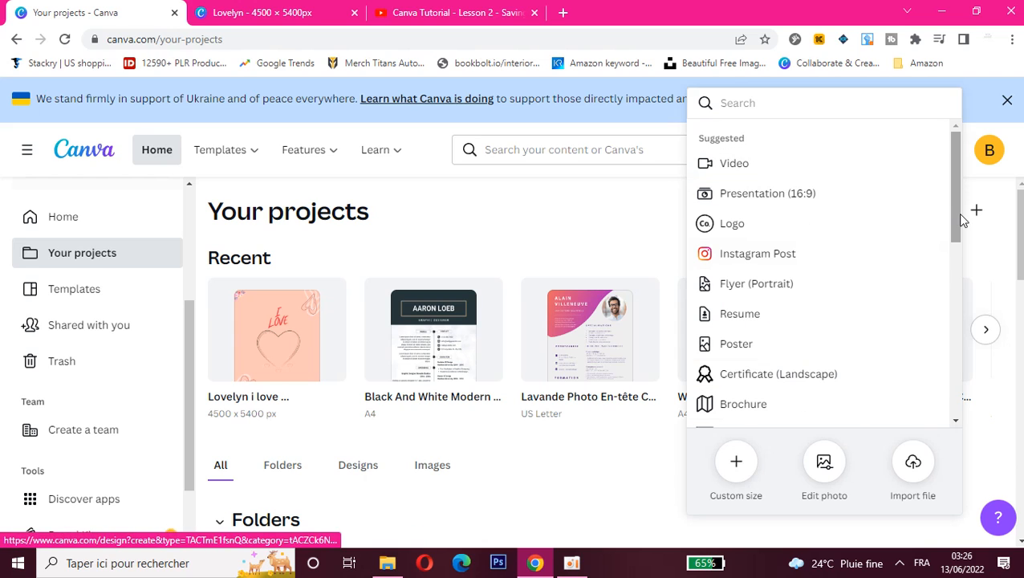
pyautogui.moveTo(958, 216); pyautogui.dragTo(953, 197)
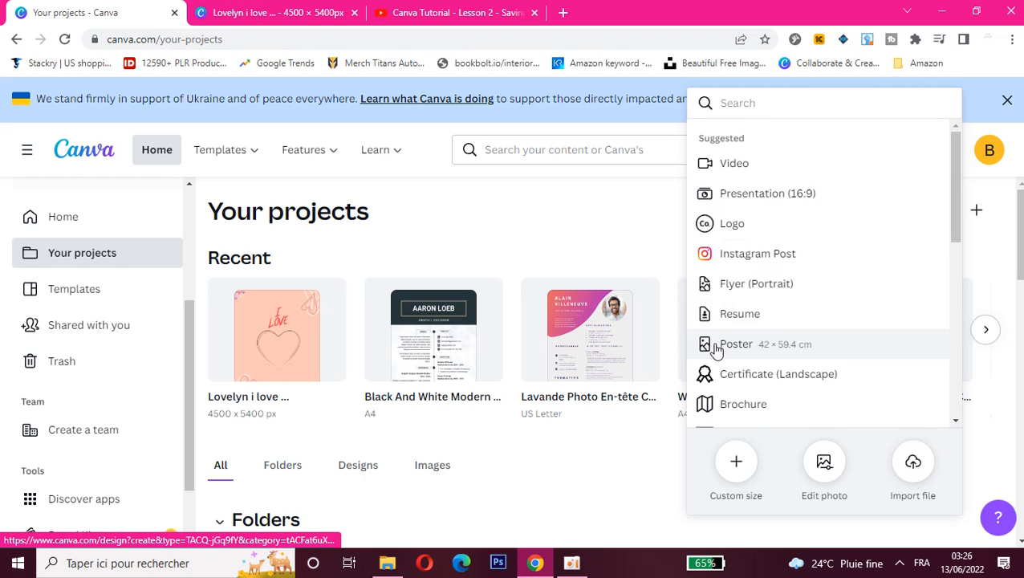
pyautogui.moveTo(960, 206); pyautogui.dragTo(956, 289)
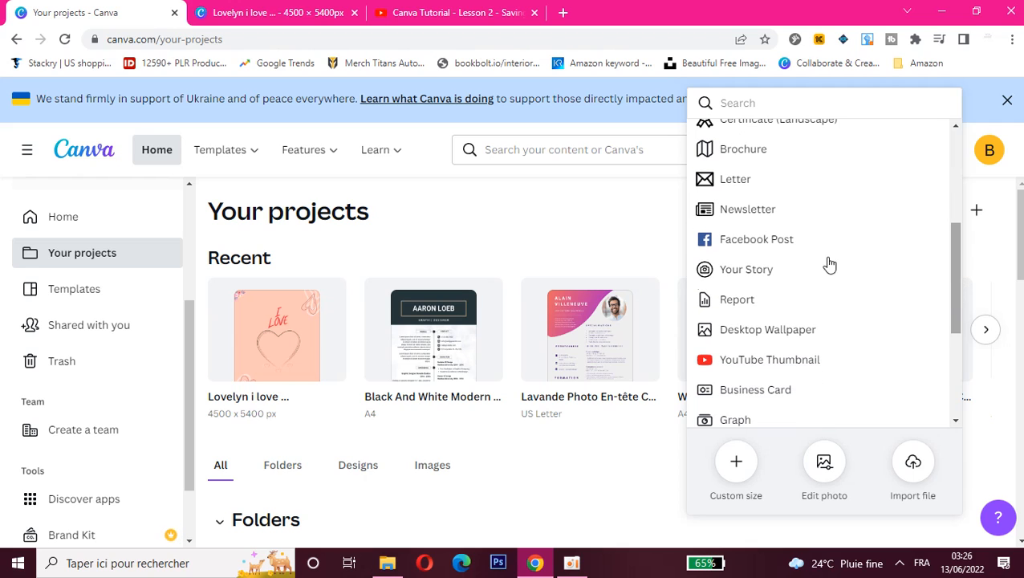
pyautogui.click(792, 252)
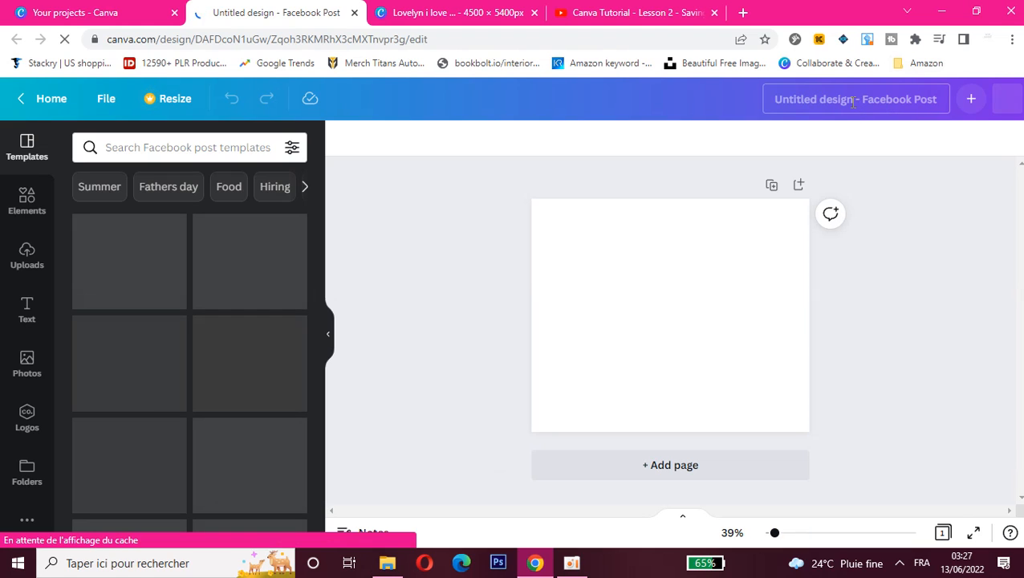
# Name the new design "facebook post".
pyautogui.click(813, 102)
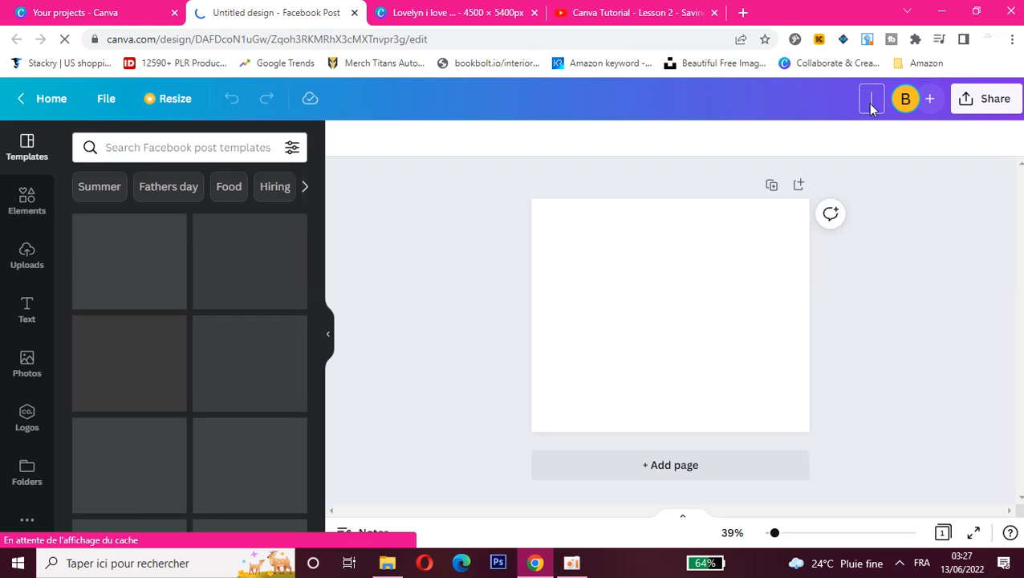
pyautogui.write('face')
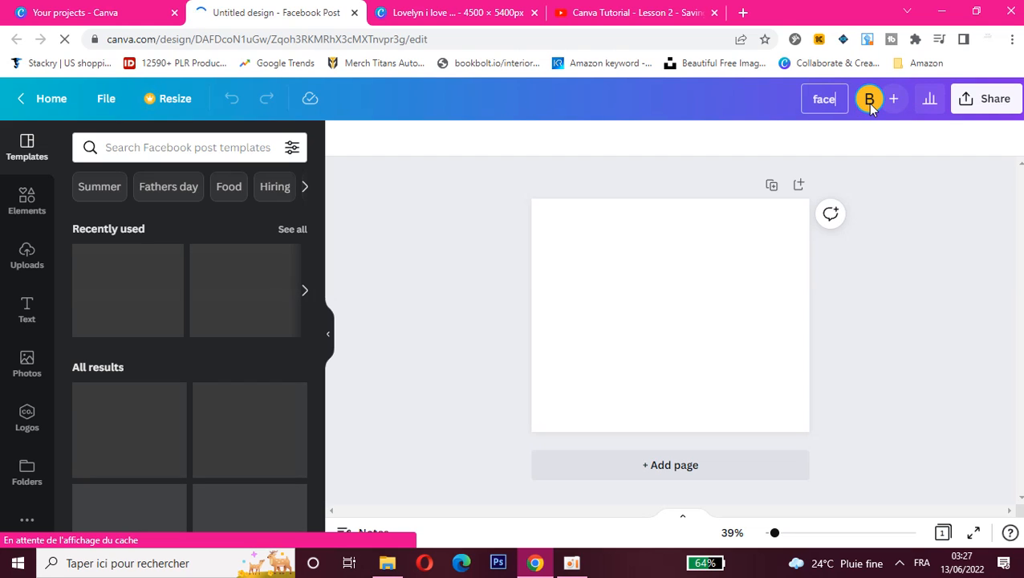
pyautogui.write('bb')
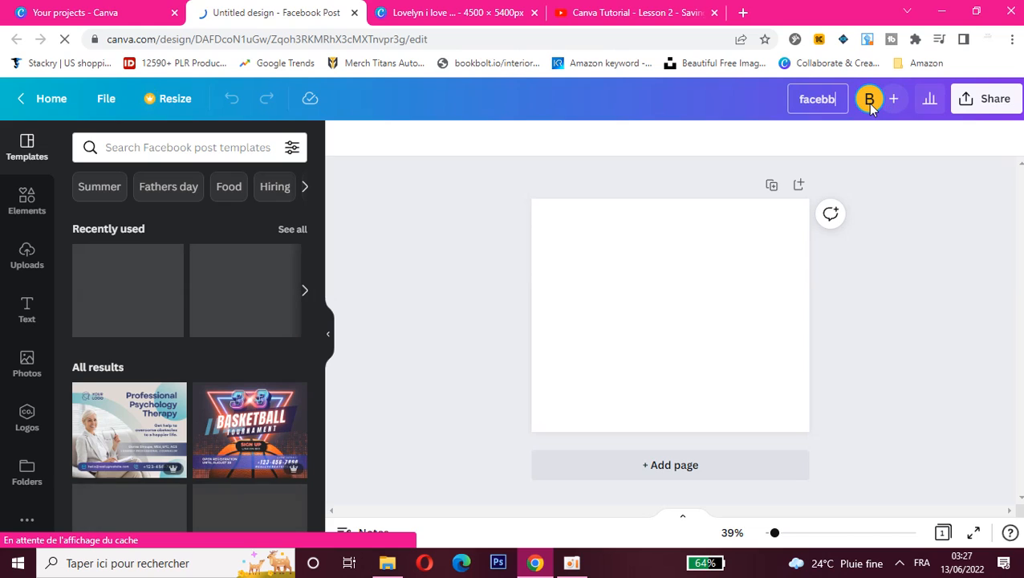
pyautogui.press('BackSpace')
pyautogui.write('ook')
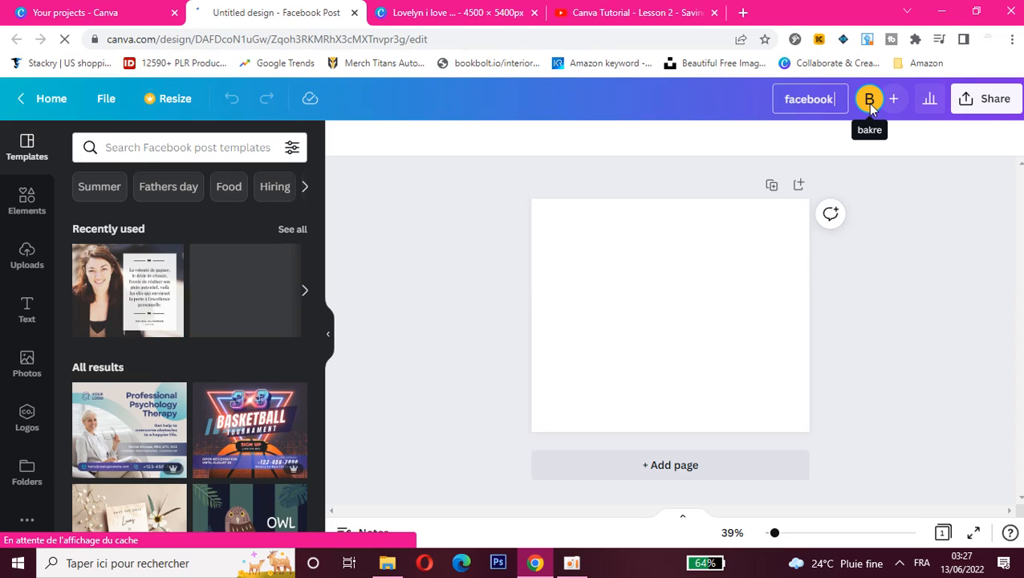
pyautogui.write(' post')
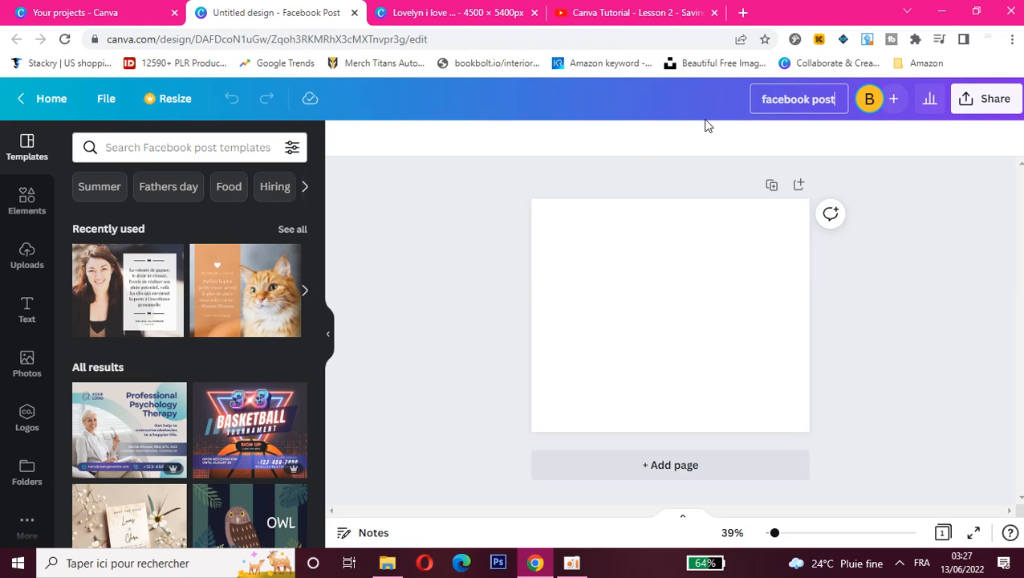
pyautogui.click(652, 294)
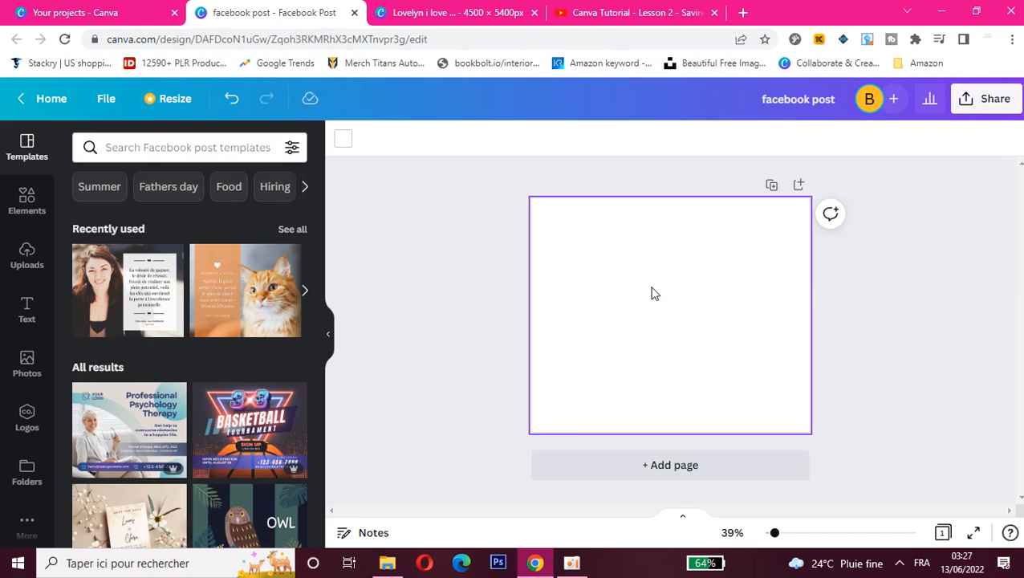
# Apply the "Welcome Spring" flower template to the blank page.
pyautogui.moveTo(316, 254); pyautogui.dragTo(315, 345)
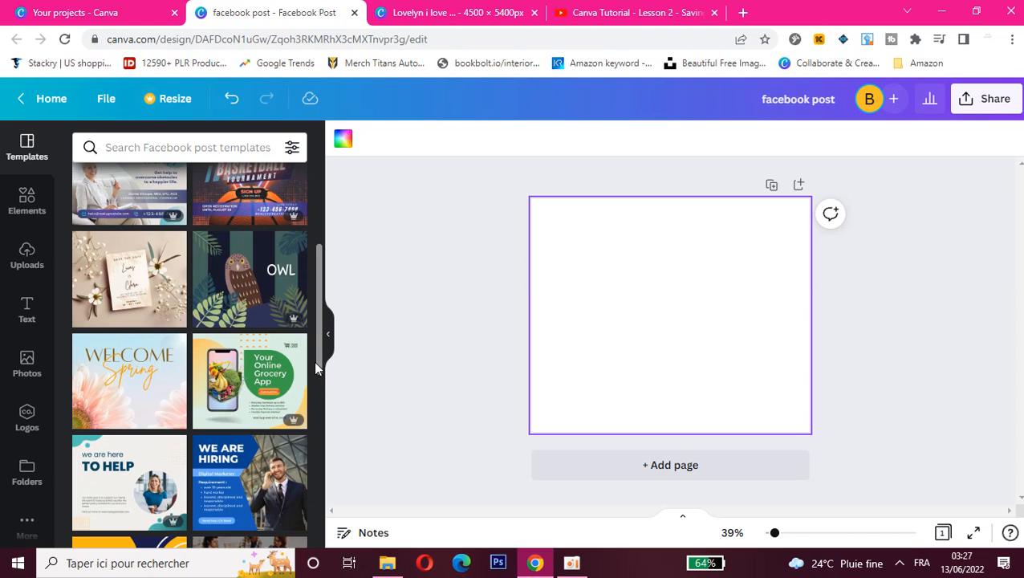
pyautogui.moveTo(316, 374); pyautogui.dragTo(316, 380)
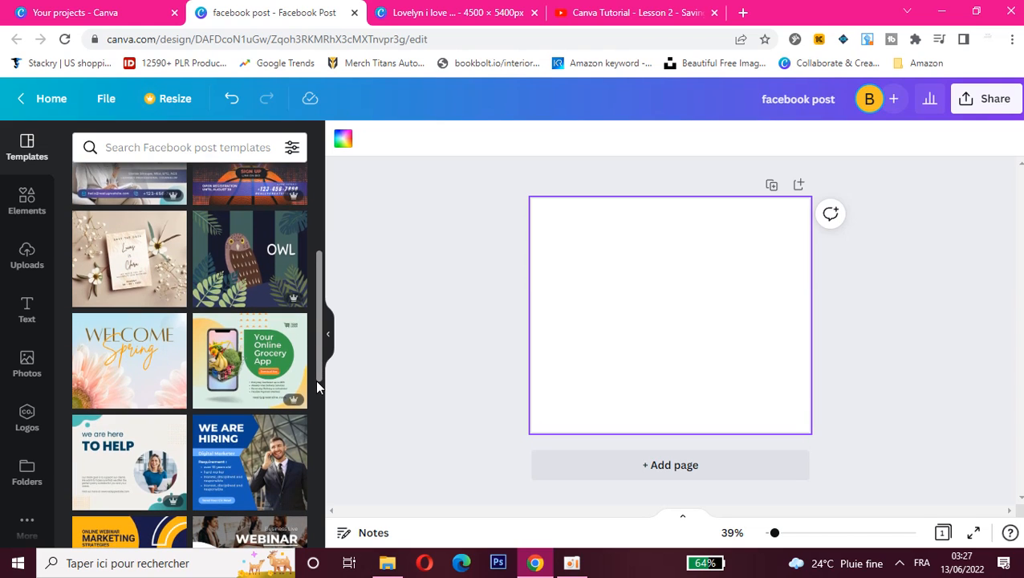
pyautogui.click(118, 362)
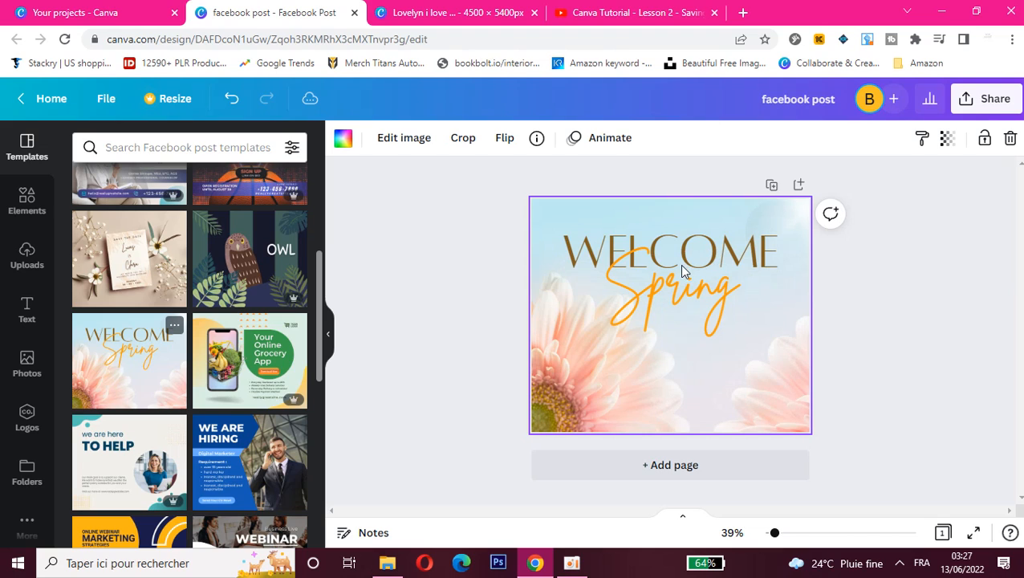
# Replace the heading "WELCOME" with "TEST" and the script text "Spring" with "Facebook".
pyautogui.click(688, 260)
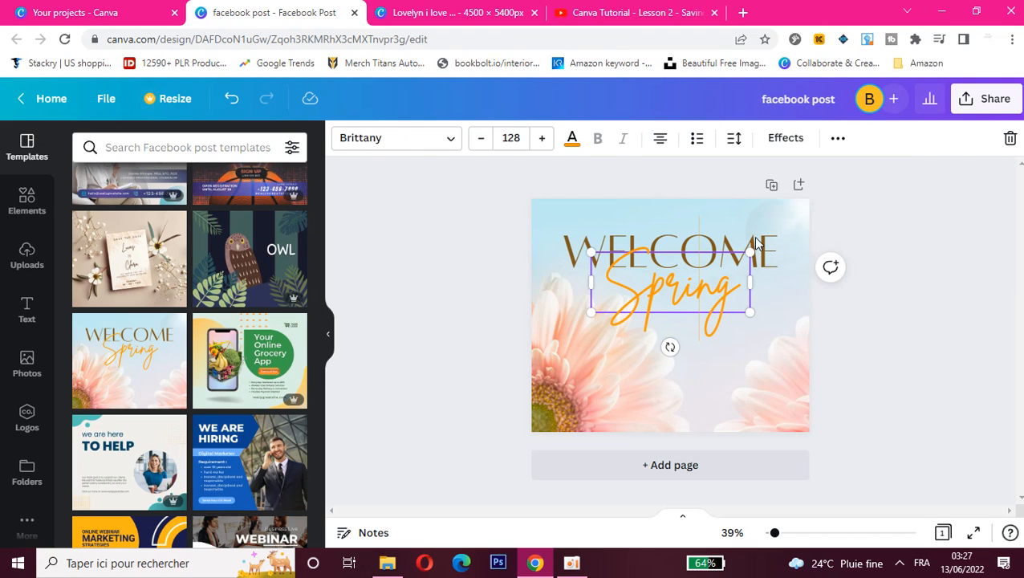
pyautogui.click(776, 252)
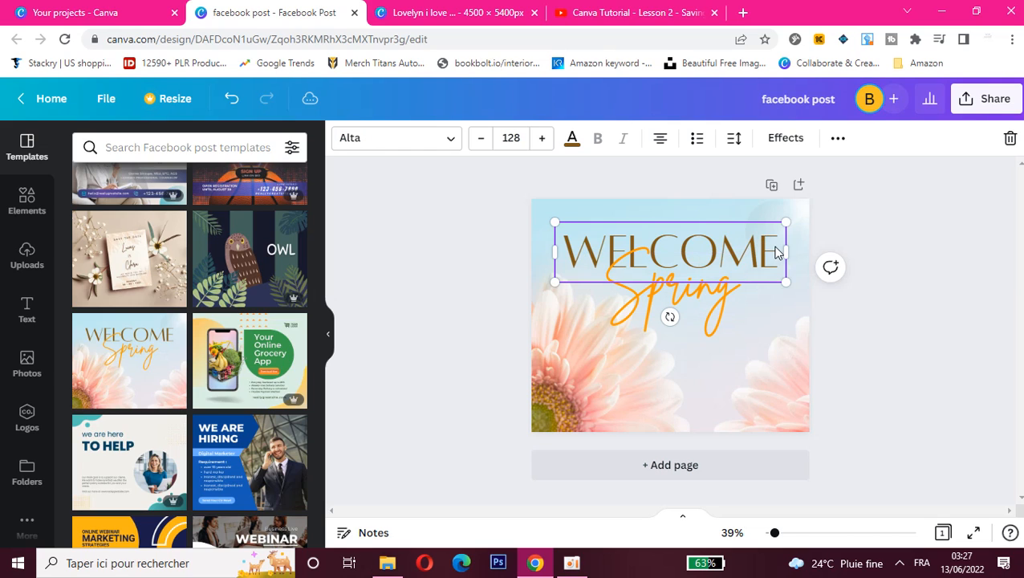
pyautogui.doubleClick(775, 252)
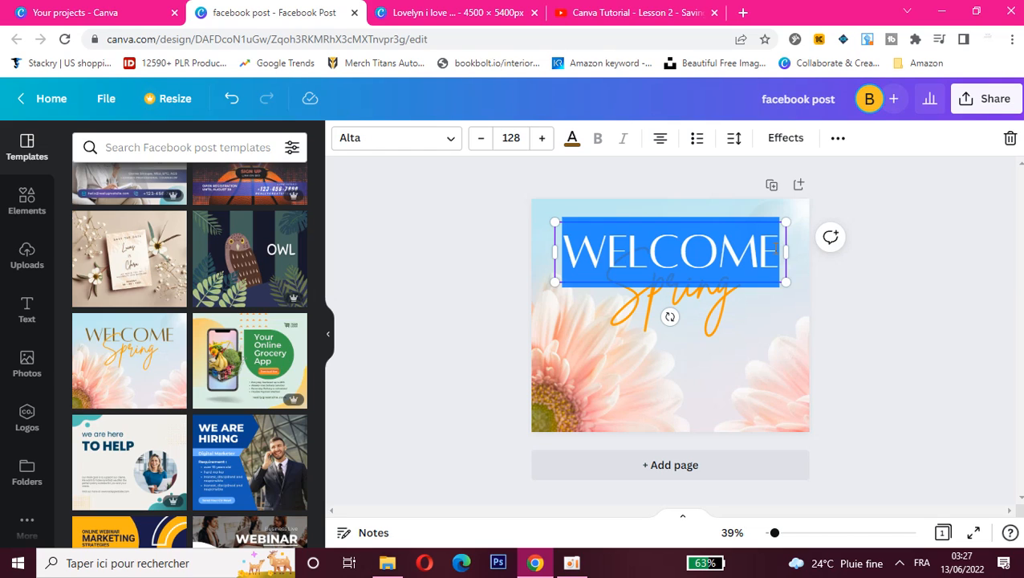
pyautogui.write('TEST')
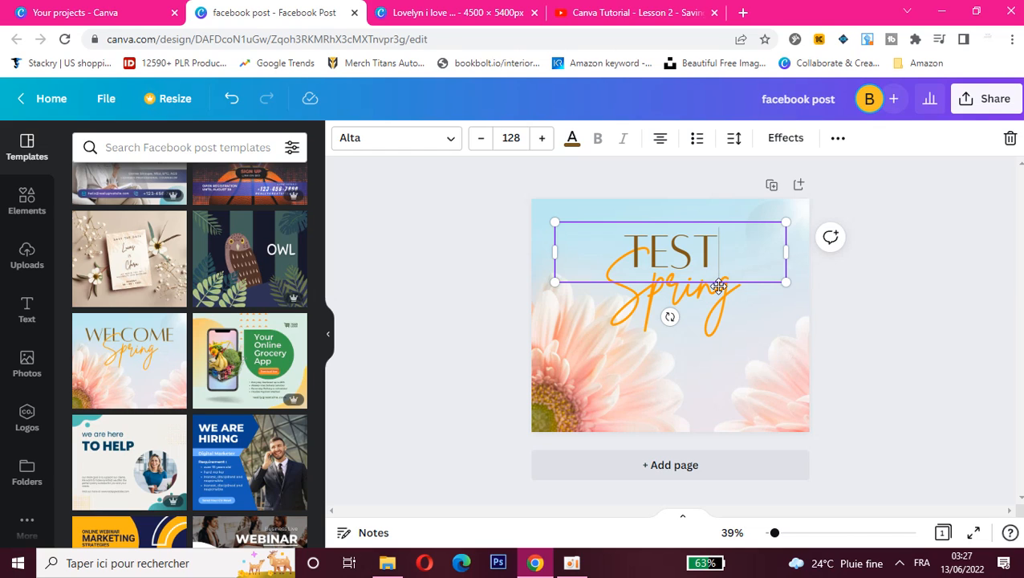
pyautogui.doubleClick(719, 299)
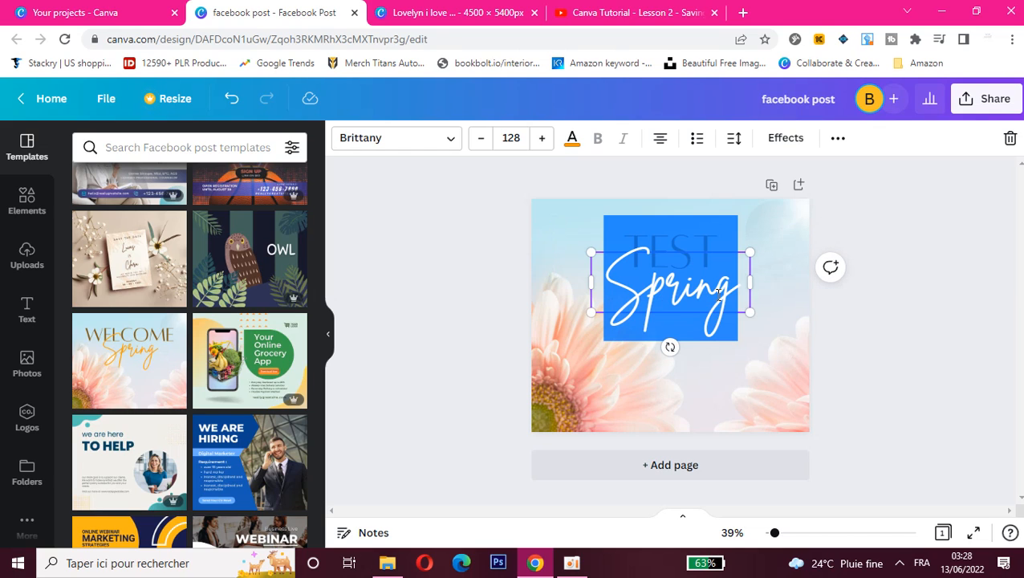
pyautogui.write('Facebook')
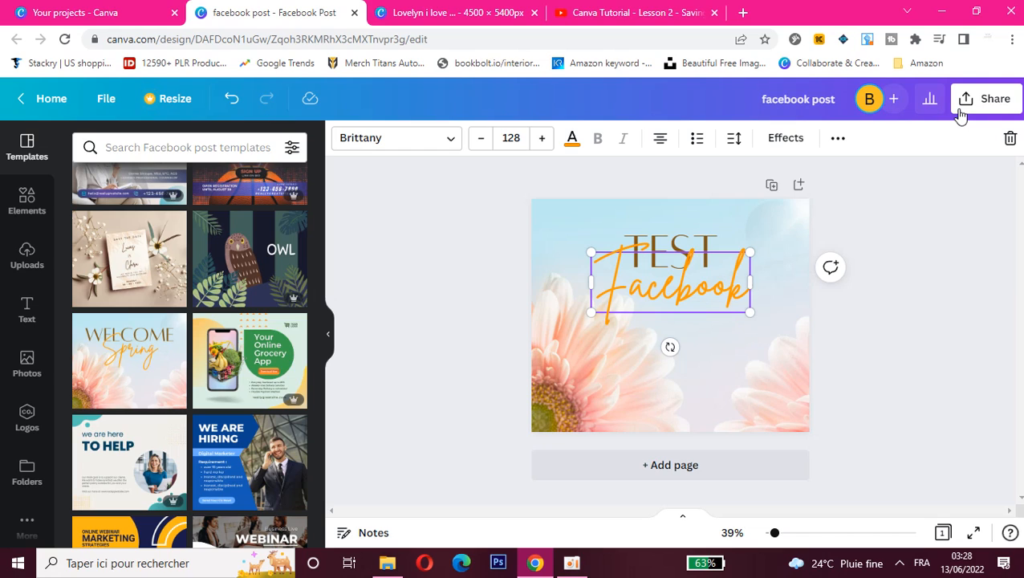
# Open the design's sharing options and expand them to the full list of publishing options.
pyautogui.click(837, 139)
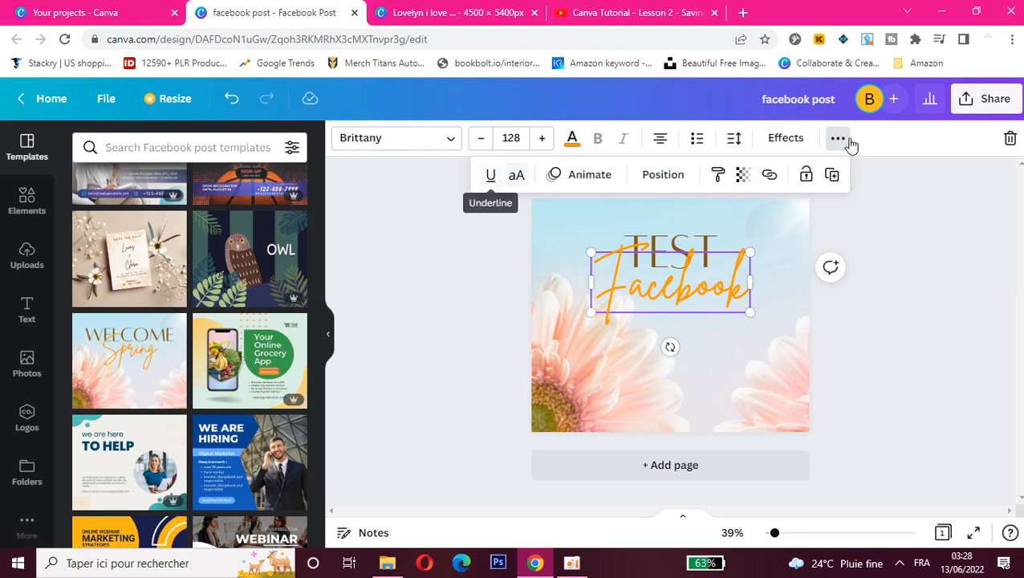
pyautogui.click(985, 105)
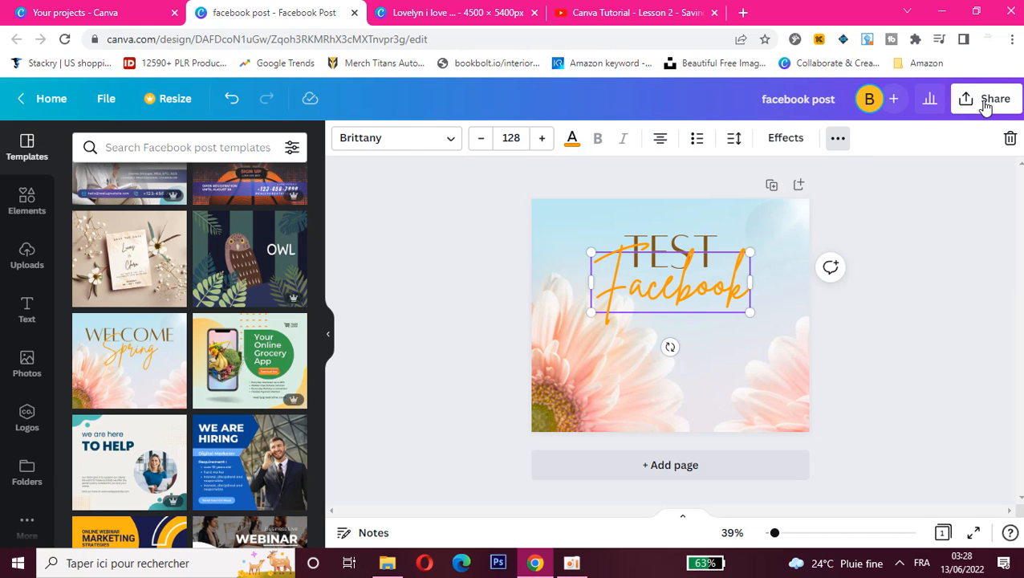
pyautogui.click(985, 104)
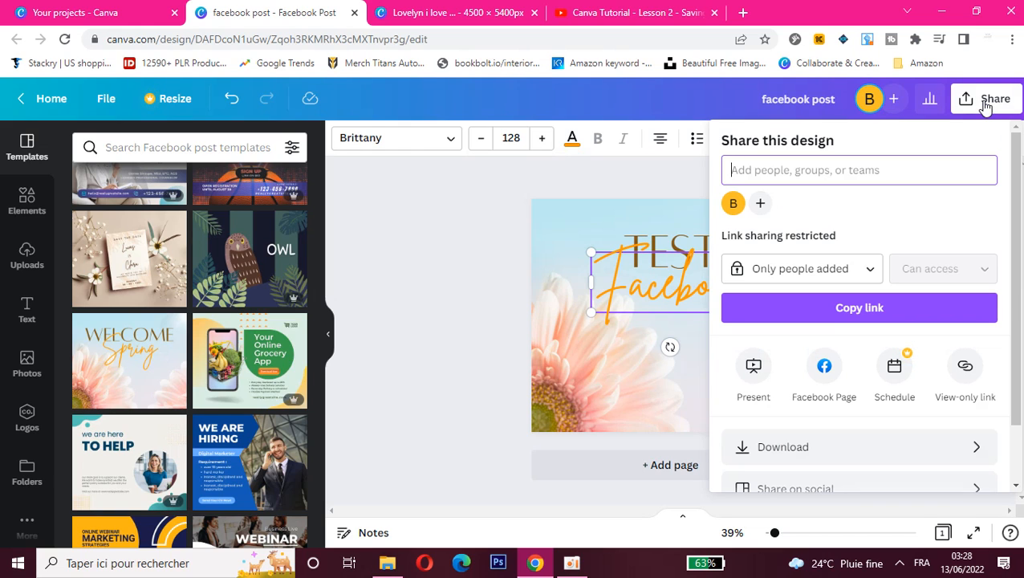
pyautogui.moveTo(1015, 191); pyautogui.dragTo(1010, 276)
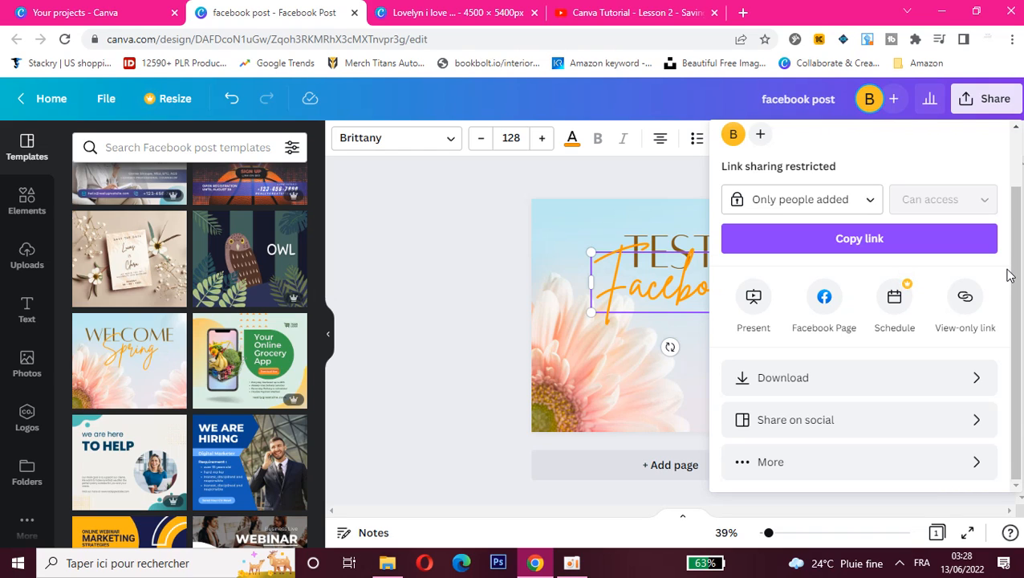
pyautogui.click(843, 475)
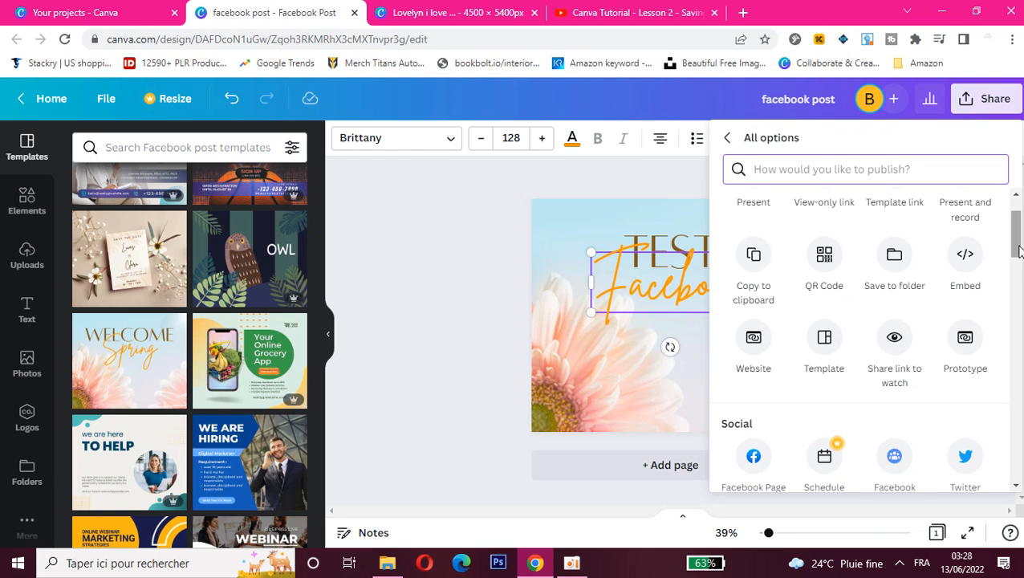
pyautogui.moveTo(1018, 252); pyautogui.dragTo(1020, 214)
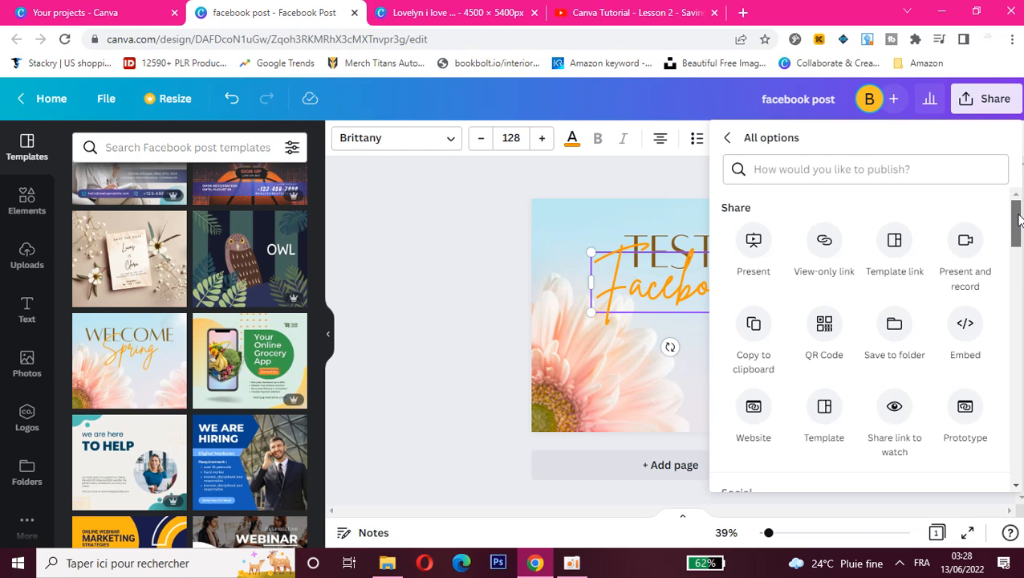
# Save the design to a new folder named "facebook test" inside Your Projects.
pyautogui.click(897, 336)
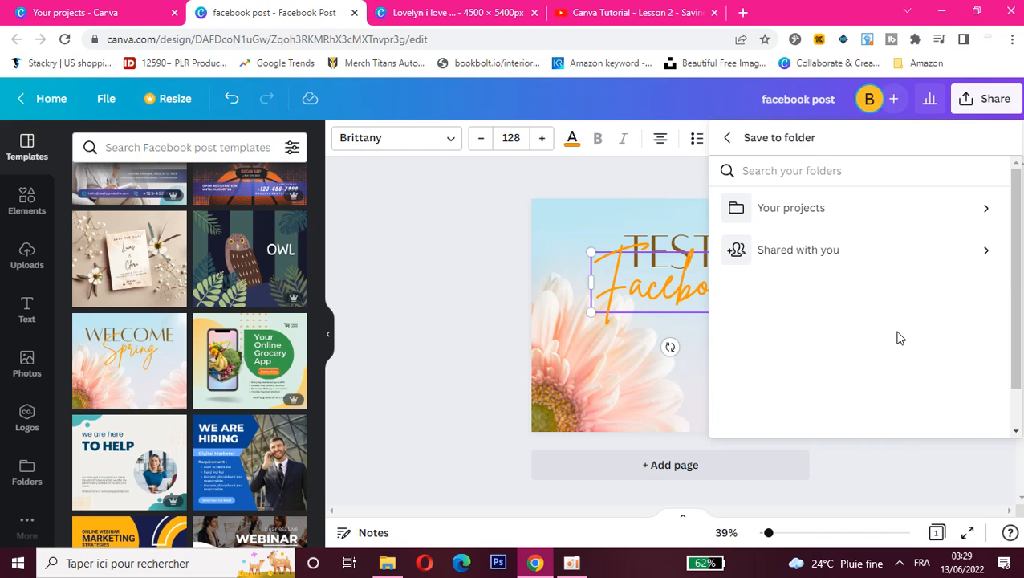
pyautogui.click(853, 218)
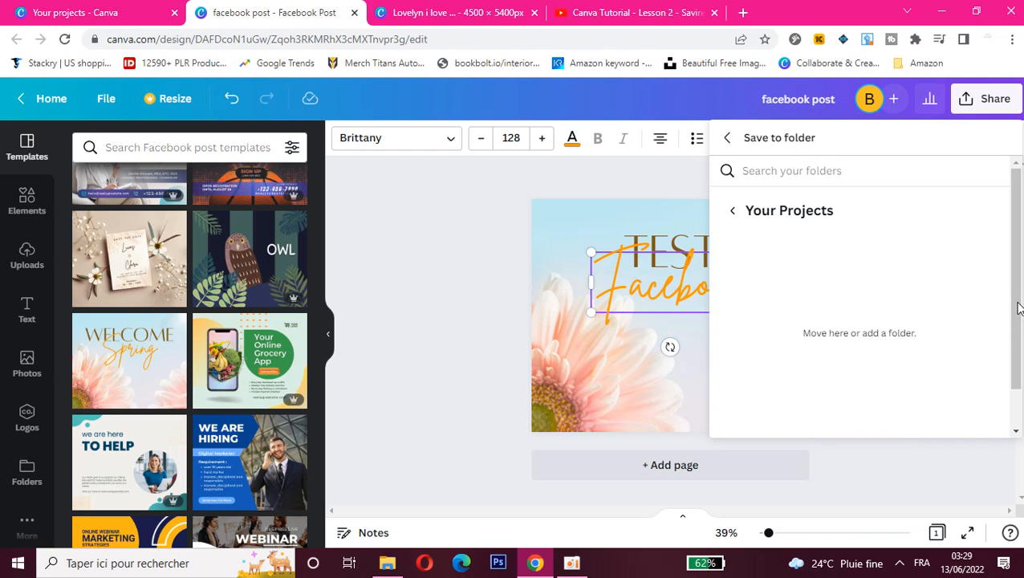
pyautogui.scroll(-1, 1018, 307)
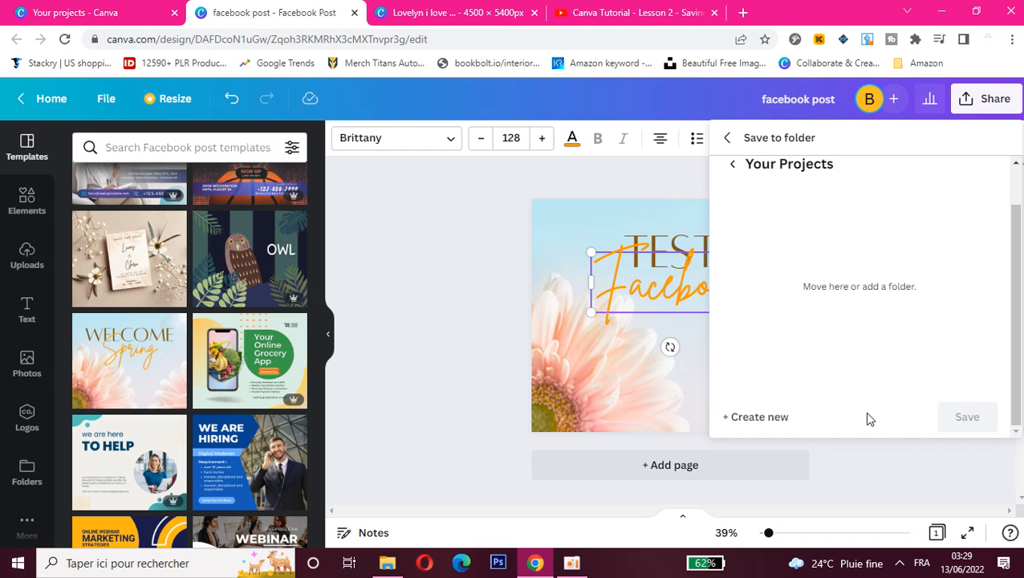
pyautogui.click(760, 417)
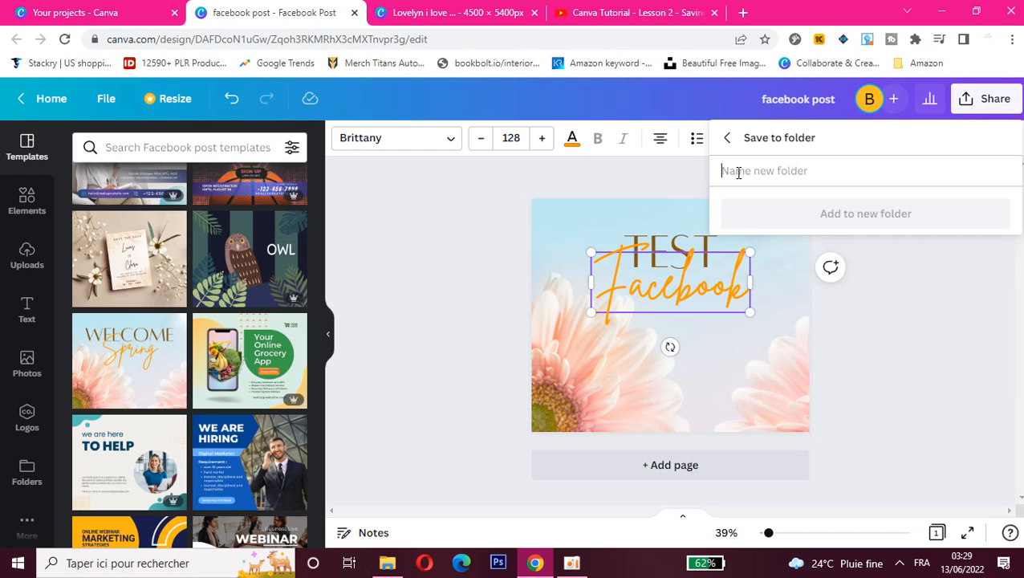
pyautogui.write('f')
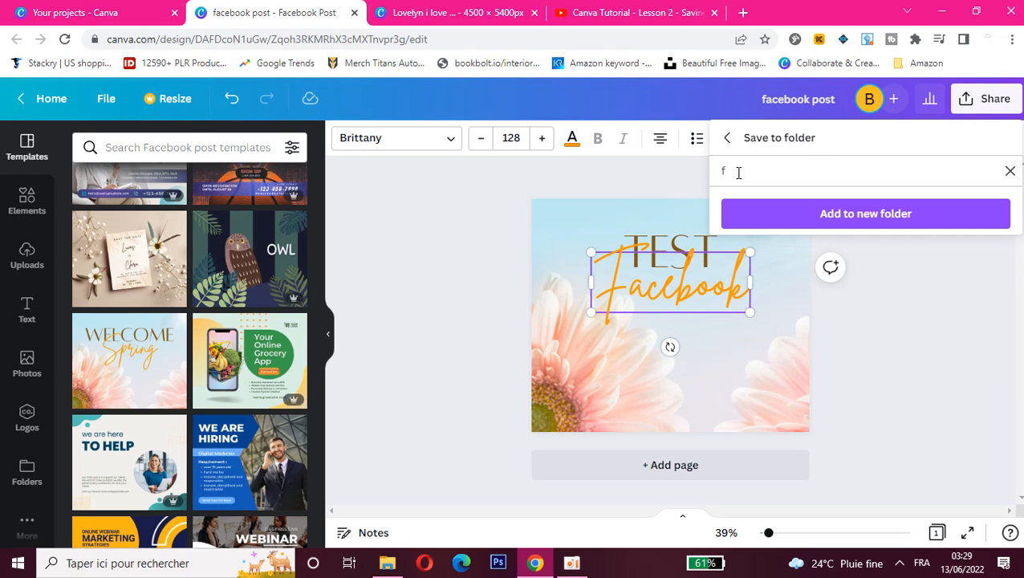
pyautogui.write('acebook test')
pyautogui.click(812, 229)
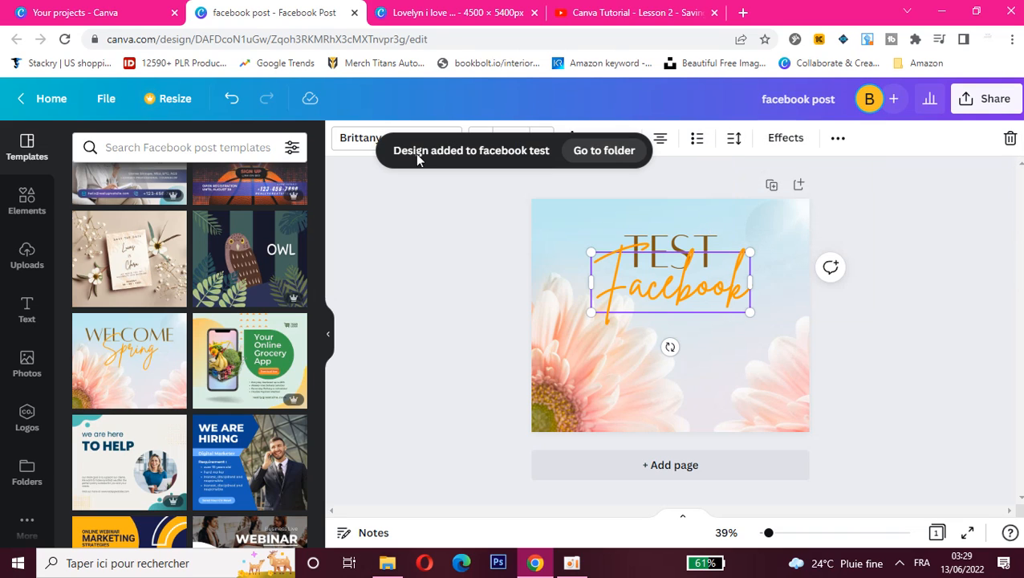
# Go back to the Your projects page and reopen the "facebook post" design from the recent designs.
pyautogui.click(41, 97)
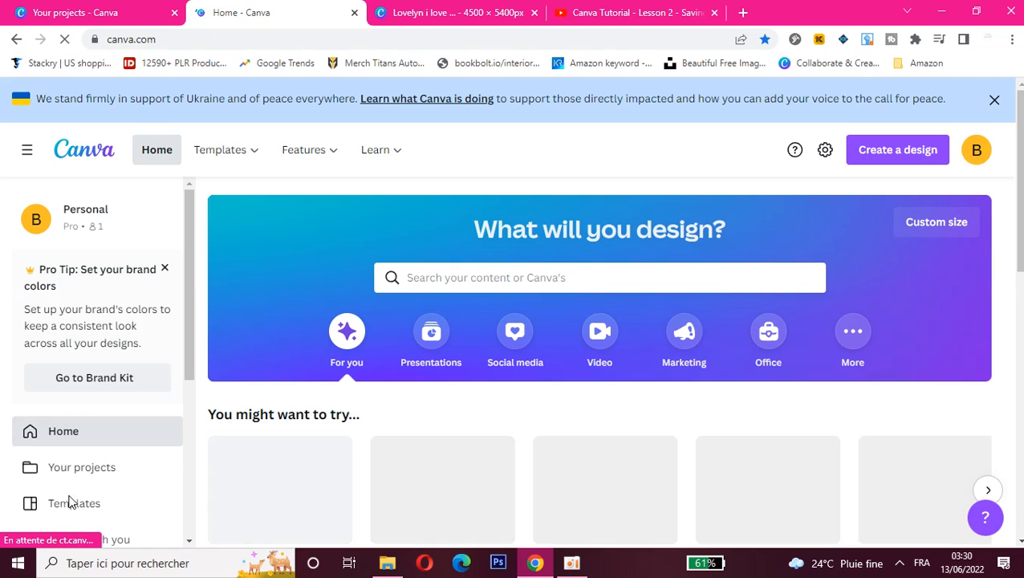
pyautogui.click(70, 468)
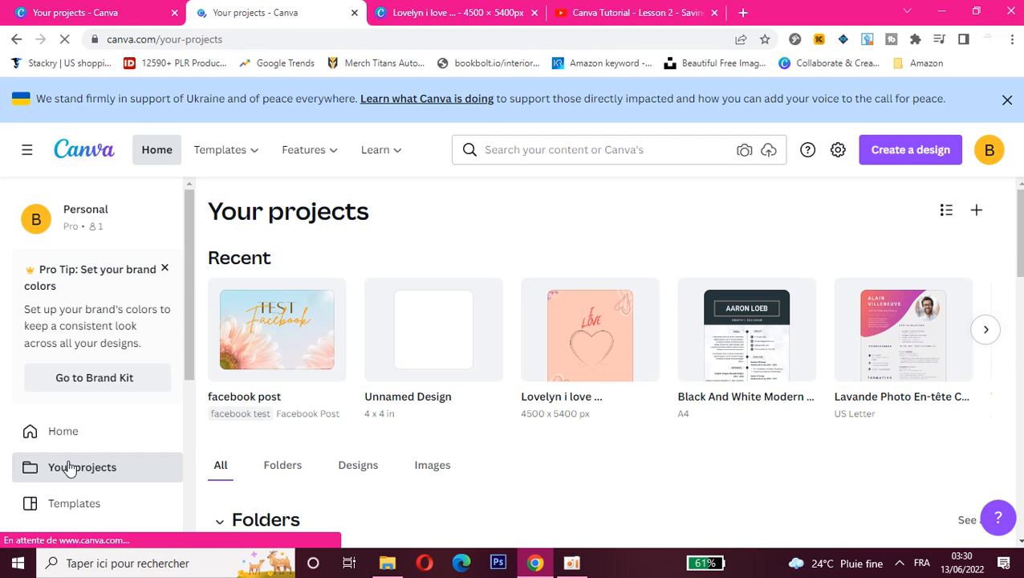
pyautogui.click(279, 333)
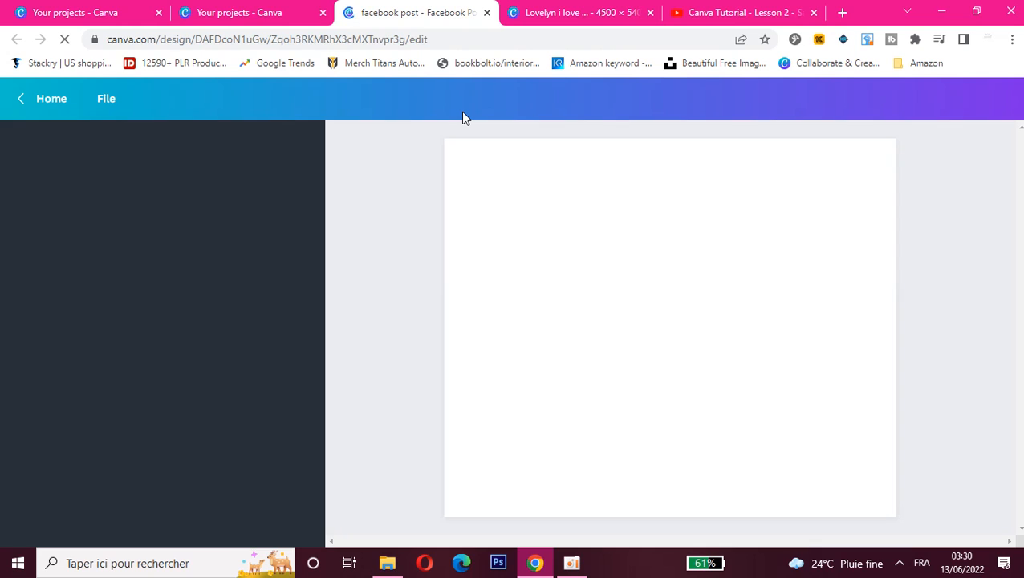
pyautogui.click(234, 14)
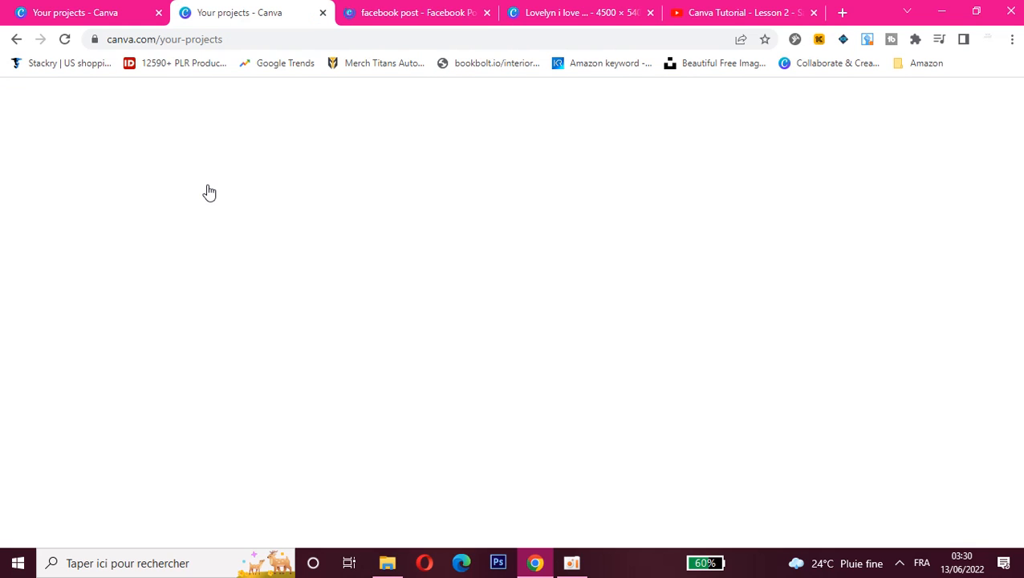
pyautogui.click(401, 8)
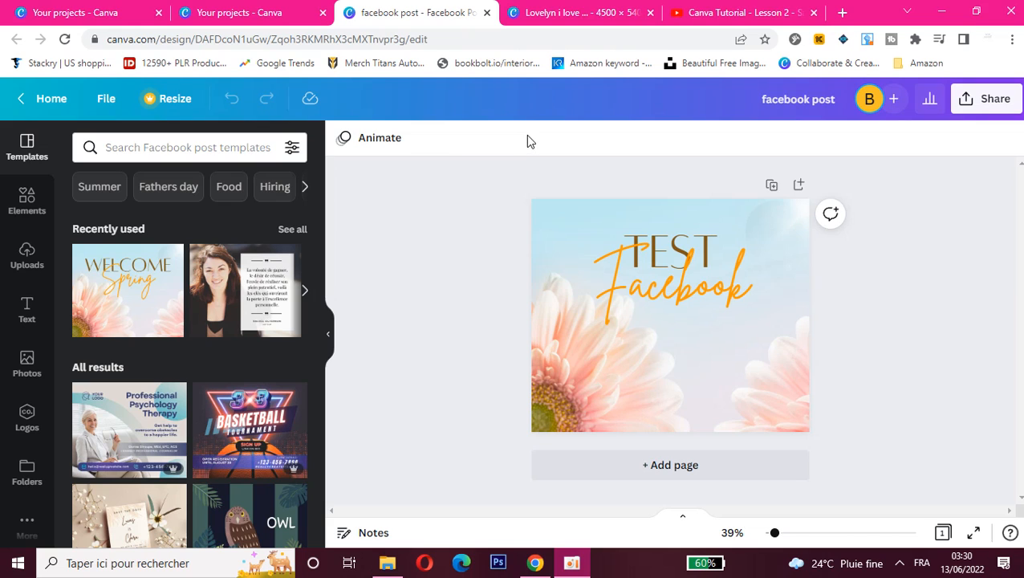
pyautogui.click(581, 564)
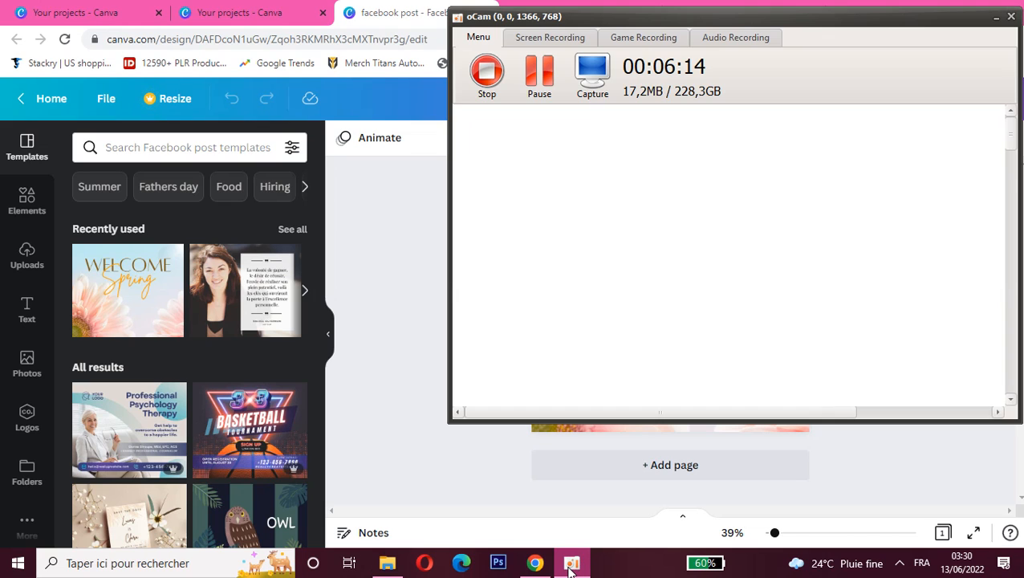
pyautogui.click(482, 83)
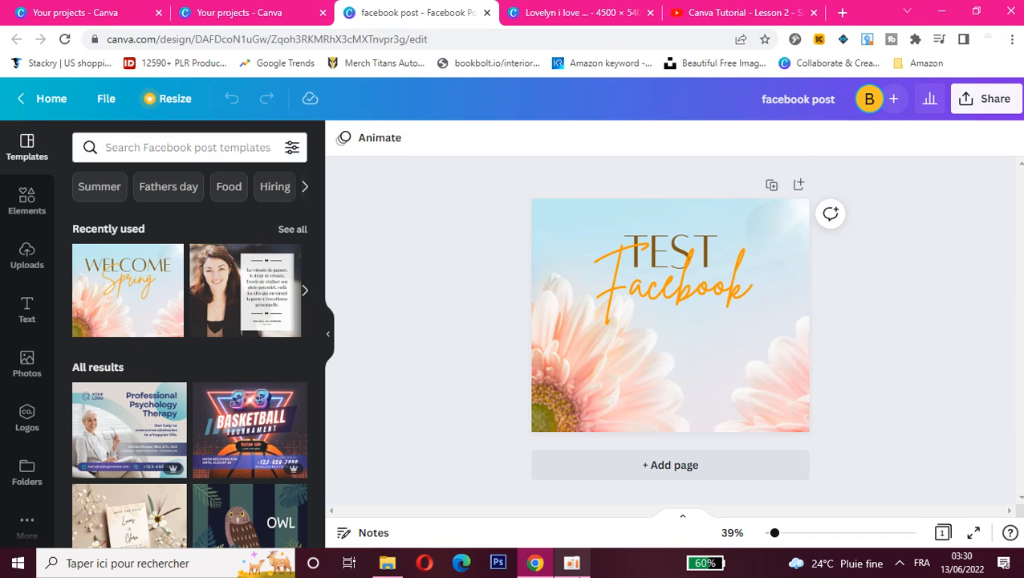
pyautogui.click(581, 565)
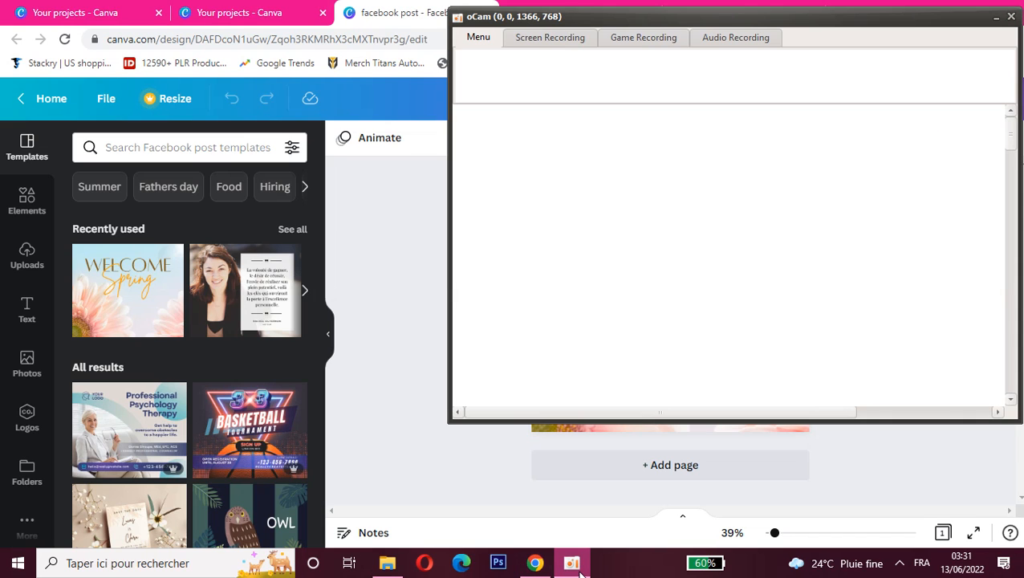